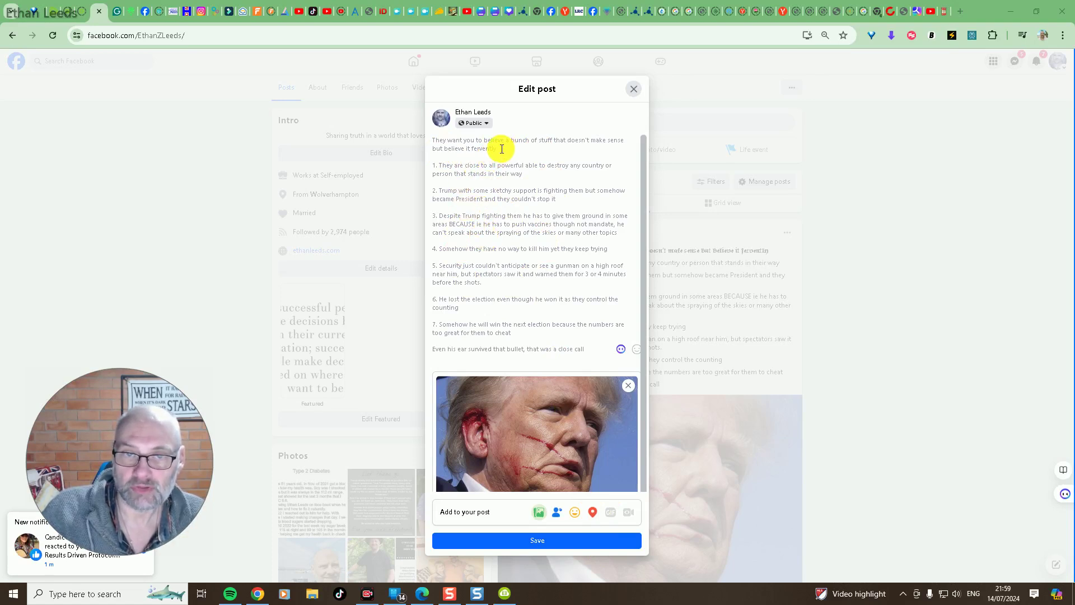
# - Select the opening paragraph in the Edit post dialog to copy it
pyautogui.moveTo(499, 148); pyautogui.dragTo(432, 140)
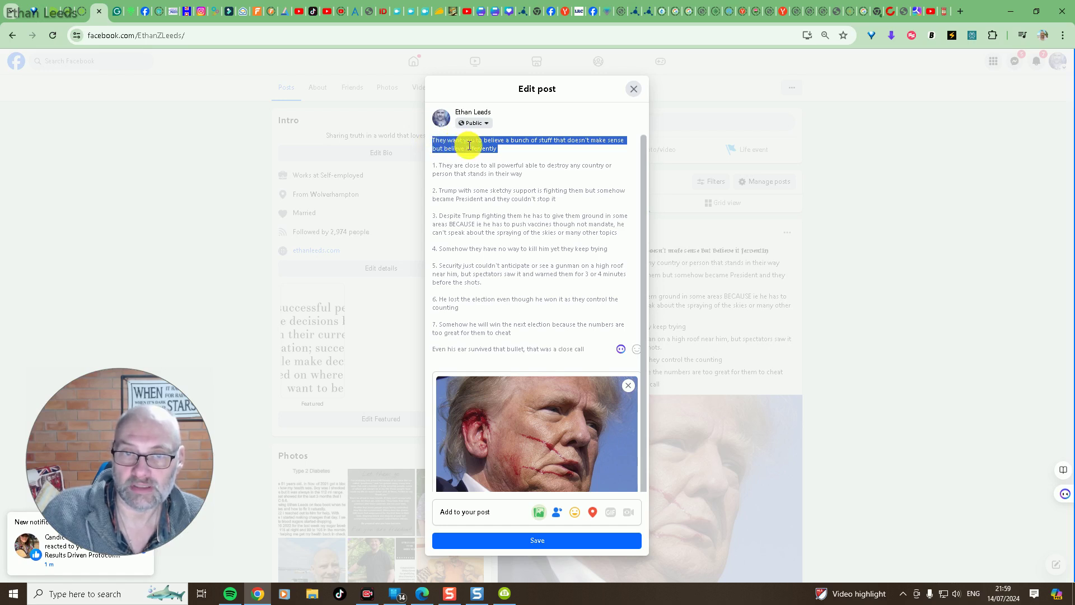
pyautogui.click(529, 160)
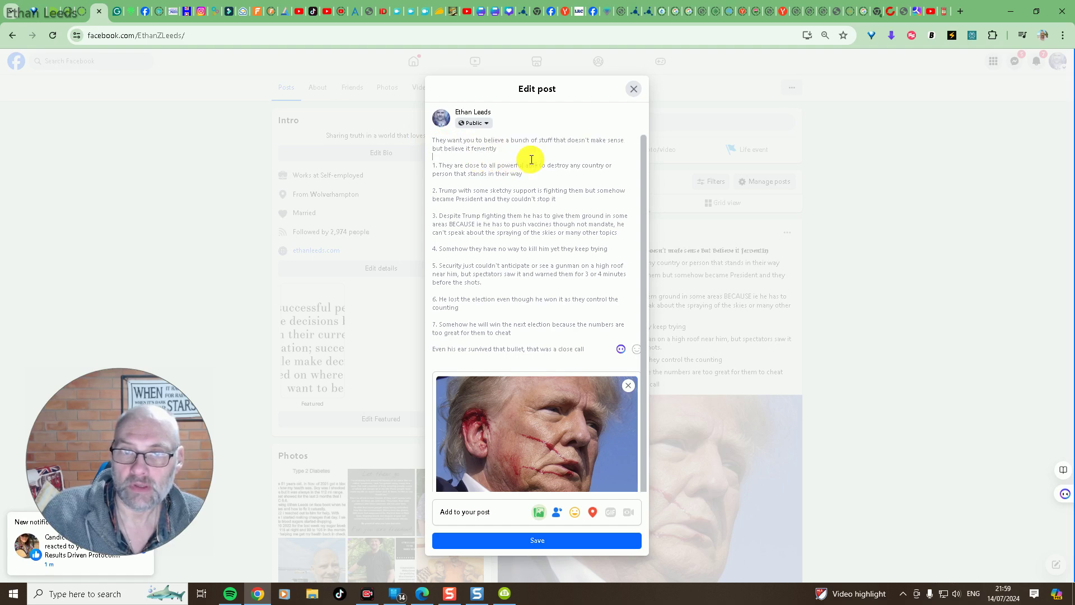
# - Paste the copied opening sentence into the LingoJam Bold Text Generator input box
pyautogui.click(938, 11)
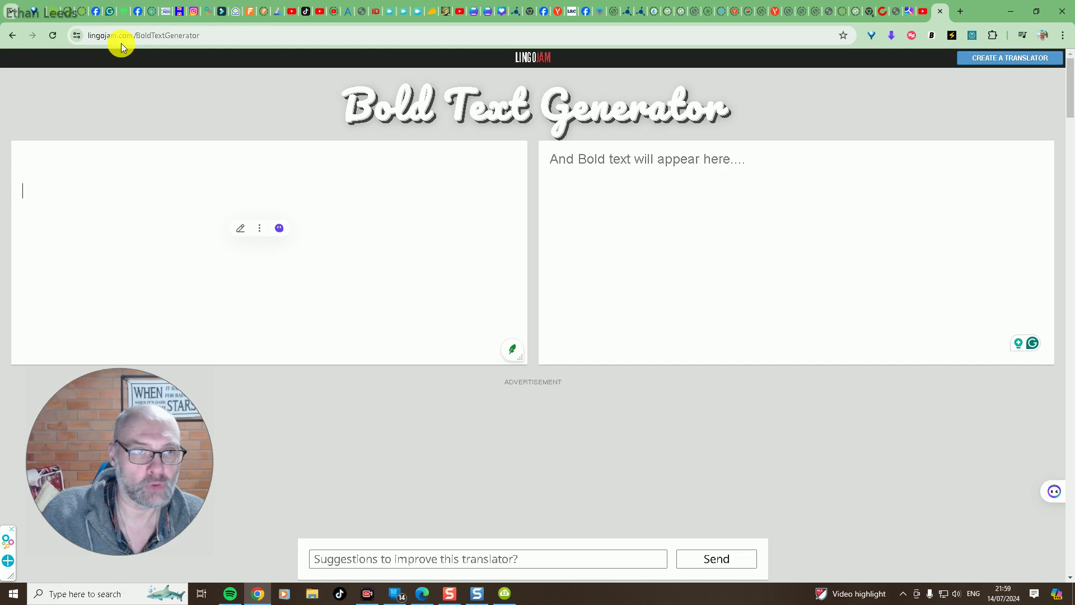
pyautogui.click(385, 216)
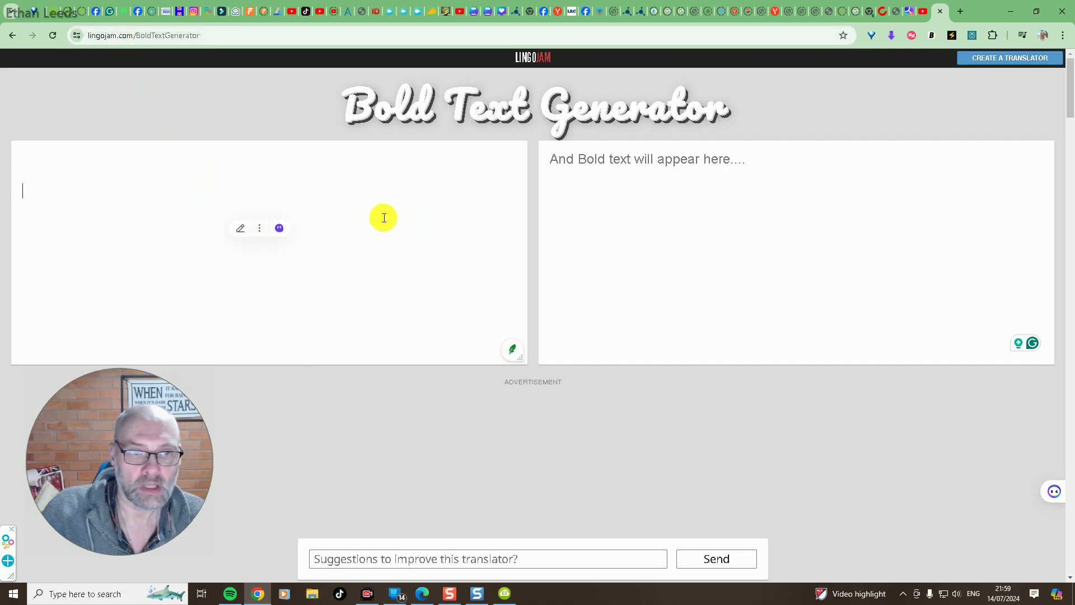
pyautogui.rightClick(33, 160)
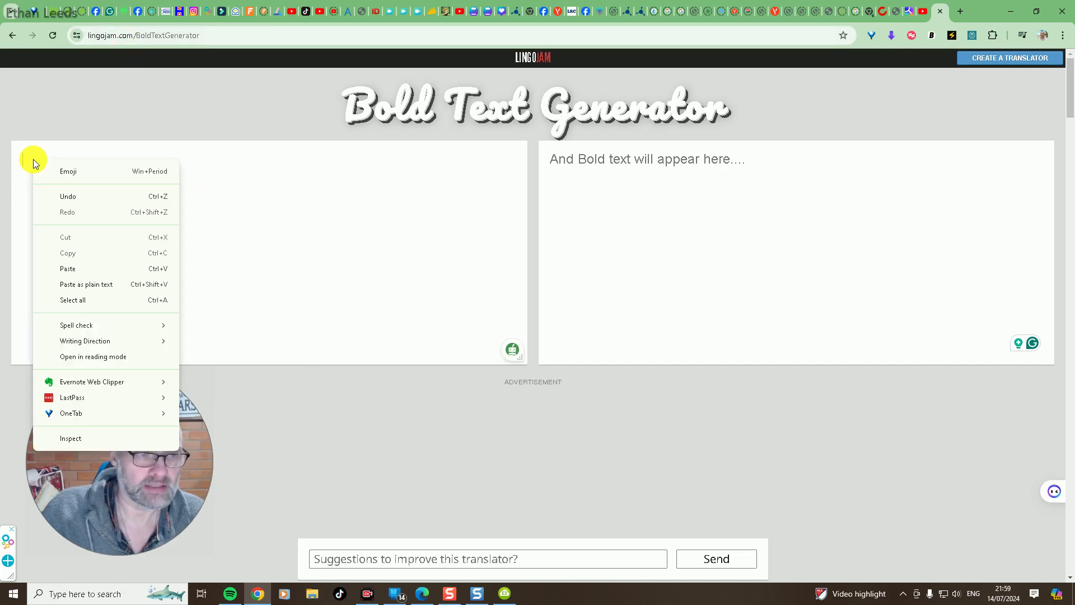
pyautogui.click(68, 267)
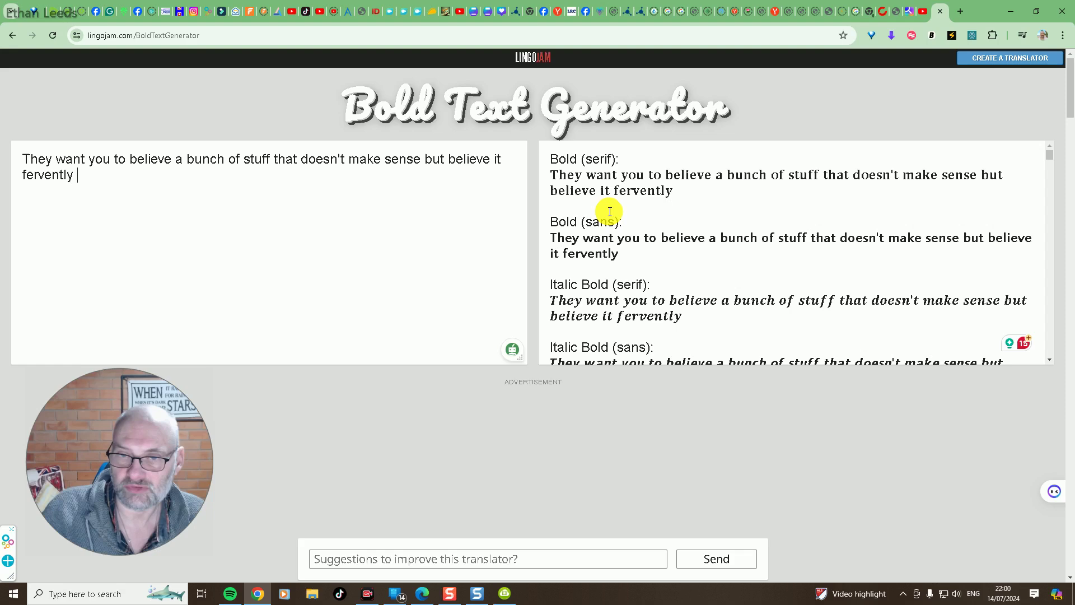
pyautogui.scroll(-1, 678, 241)
pyautogui.scroll(-1, 678, 241)
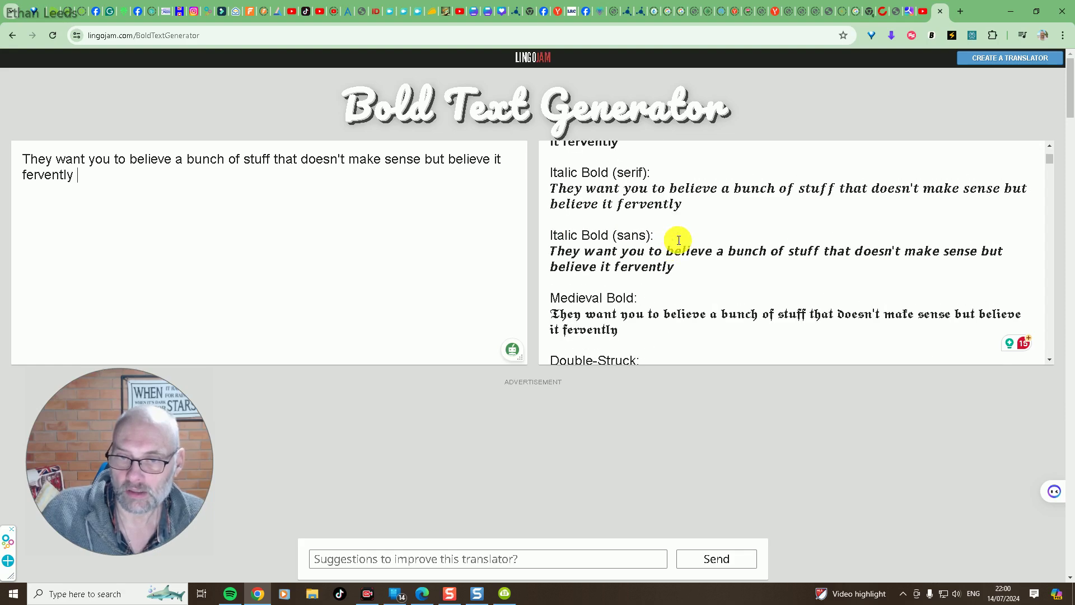
pyautogui.scroll(-1, 700, 301)
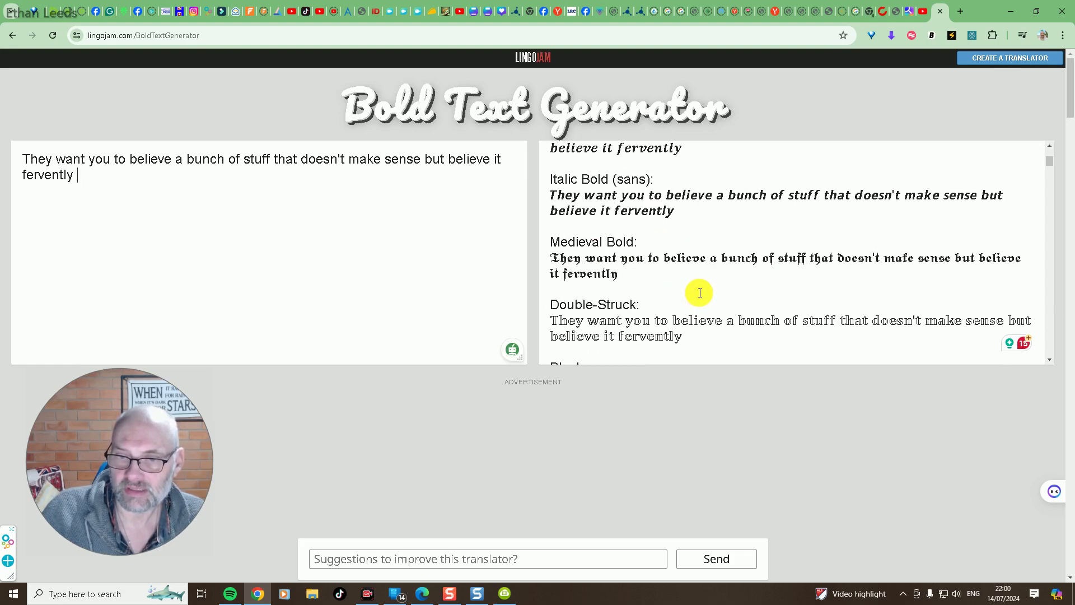
pyautogui.scroll(-1, 700, 301)
pyautogui.scroll(-1, 647, 278)
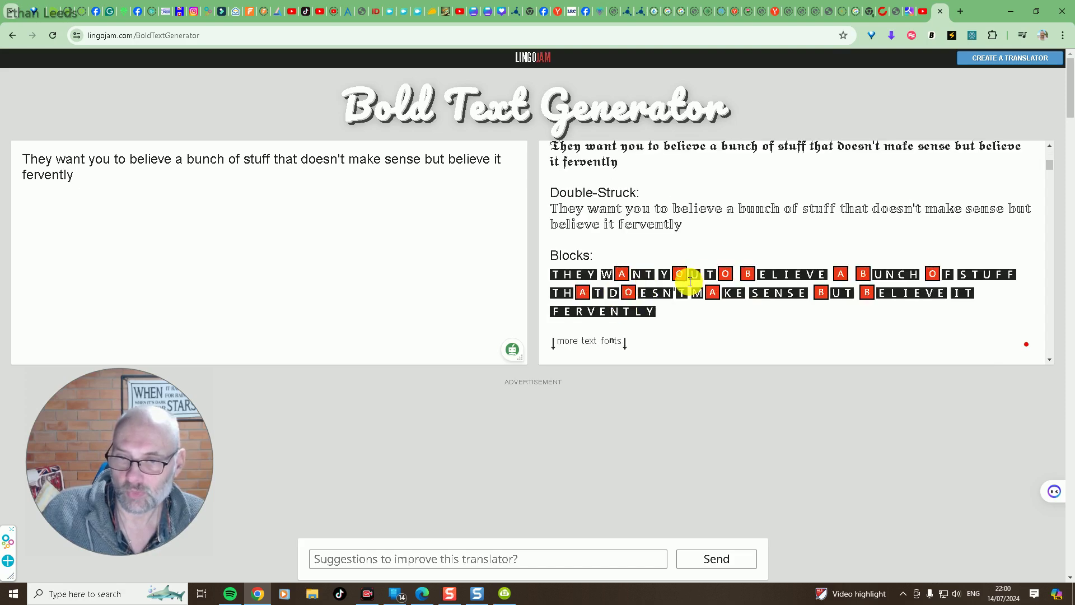
pyautogui.scroll(3, 672, 286)
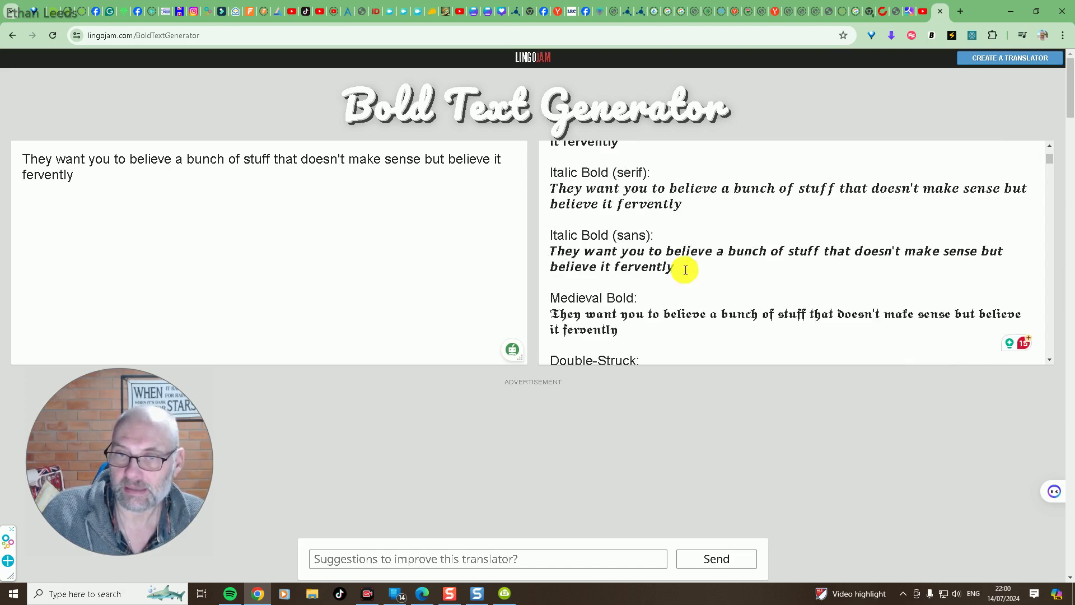
pyautogui.scroll(2, 685, 269)
pyautogui.scroll(-1, 685, 270)
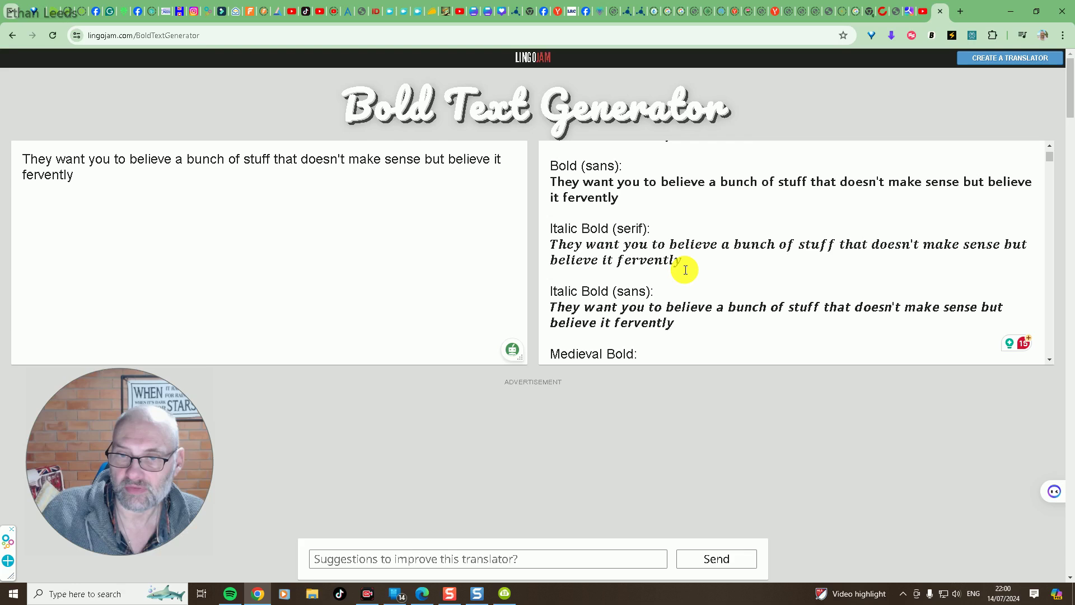
pyautogui.scroll(1, 686, 270)
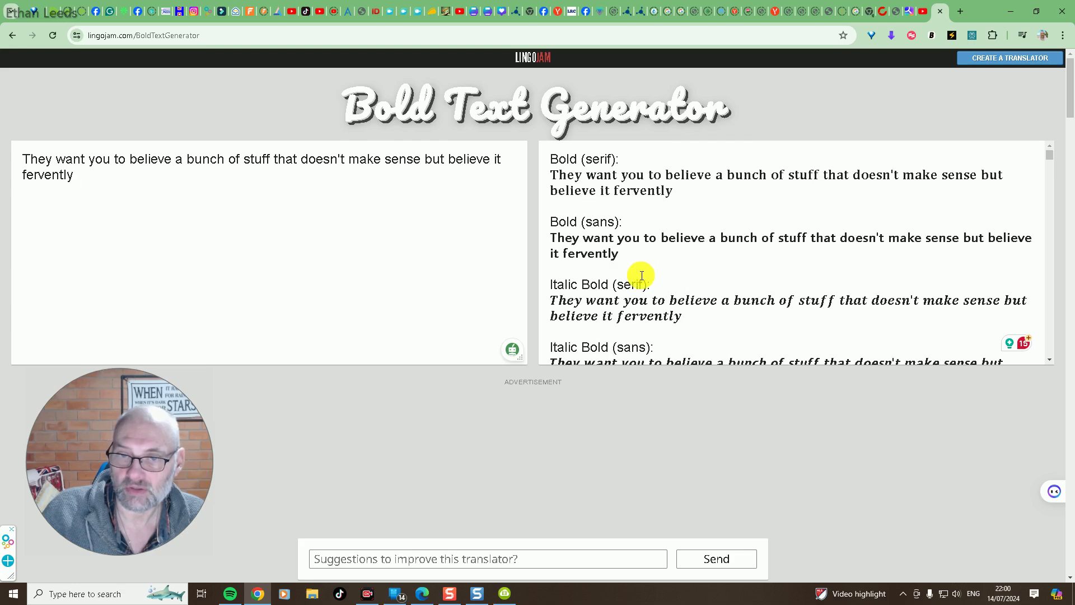
pyautogui.scroll(-1, 646, 272)
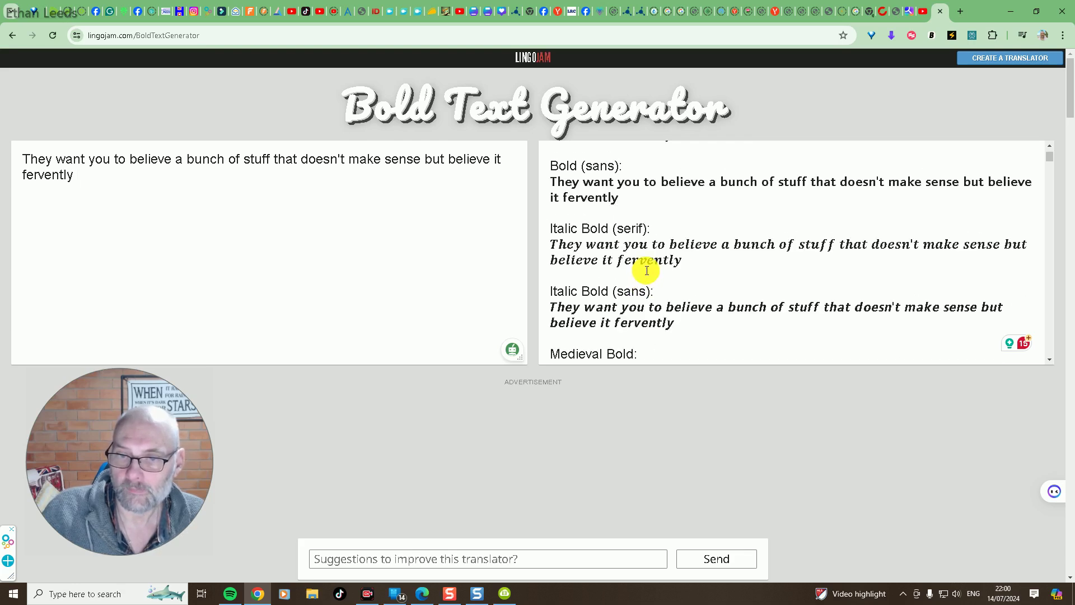
# - Select and copy LingoJam's Italic Bold (sans) version of the sentence
pyautogui.moveTo(676, 325); pyautogui.dragTo(565, 312)
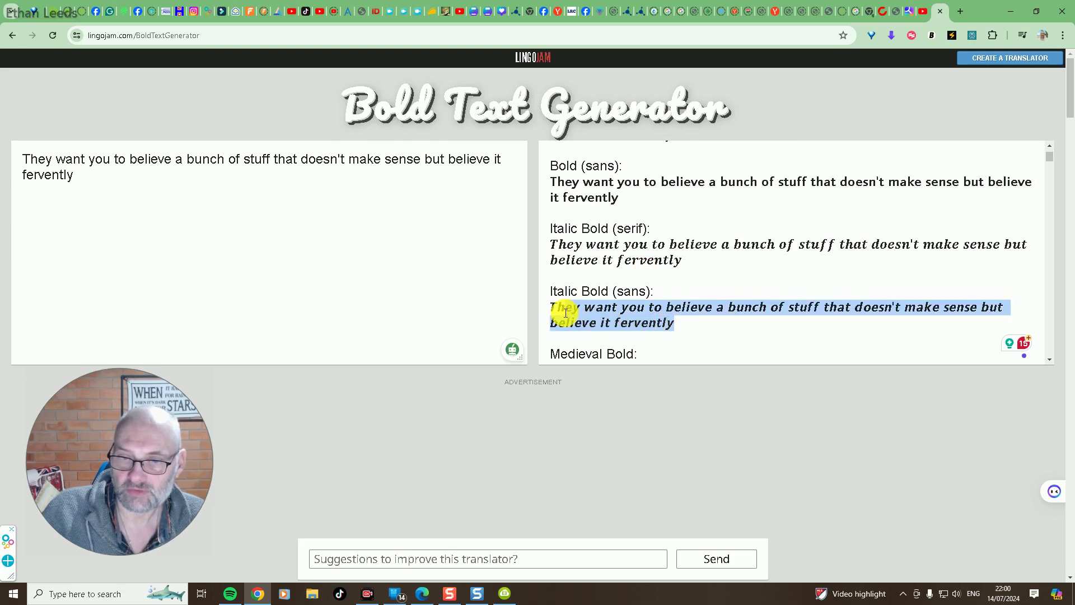
pyautogui.rightClick(571, 311)
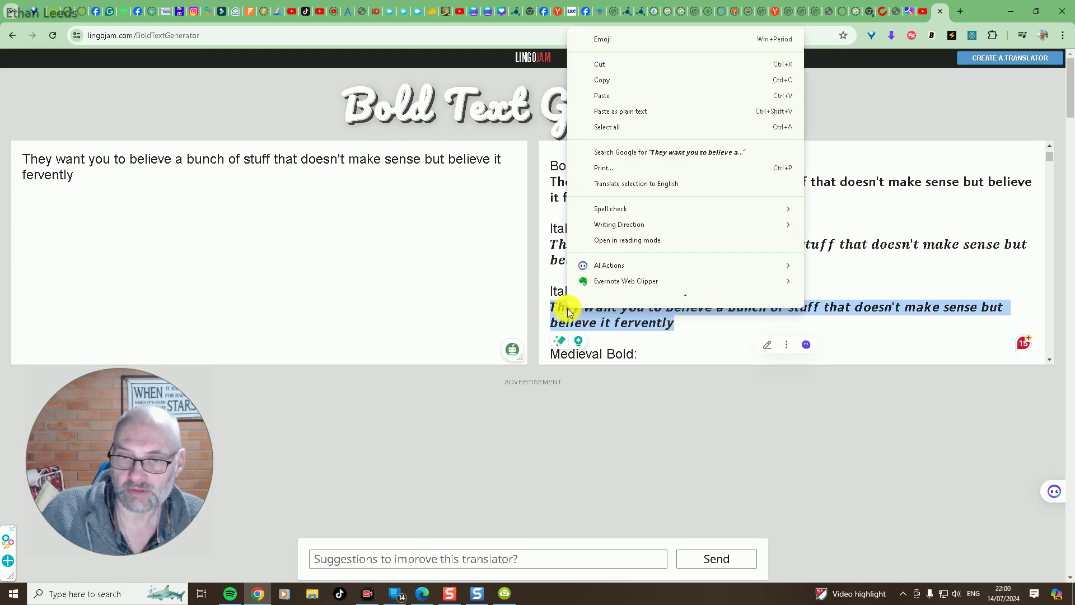
pyautogui.click(619, 83)
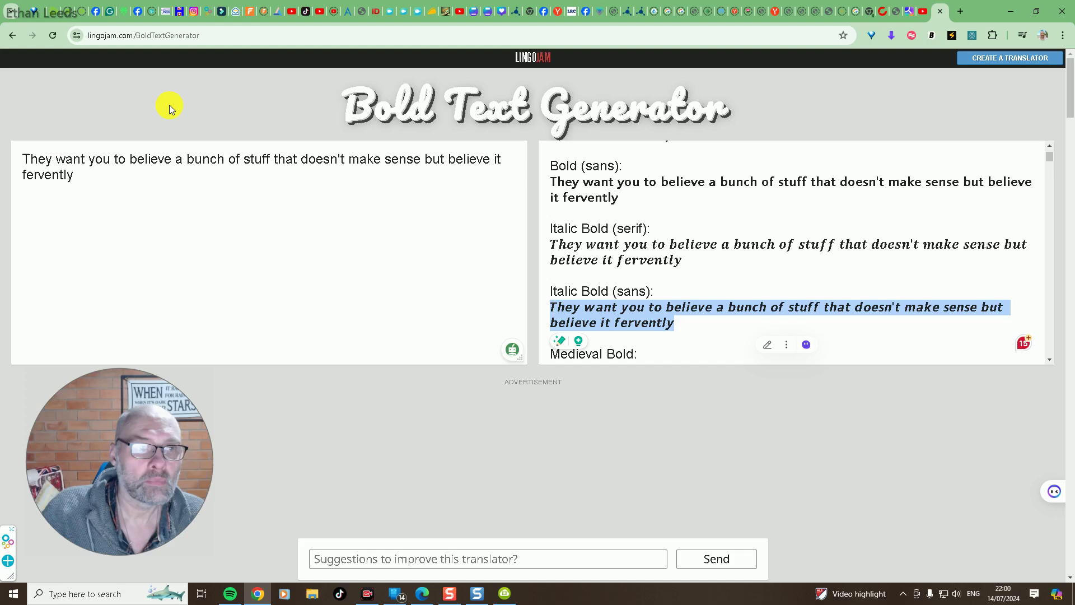
# - Paste the Italic Bold (sans) text over the post's opening paragraph and save the post
pyautogui.click(92, 18)
pyautogui.click(454, 157)
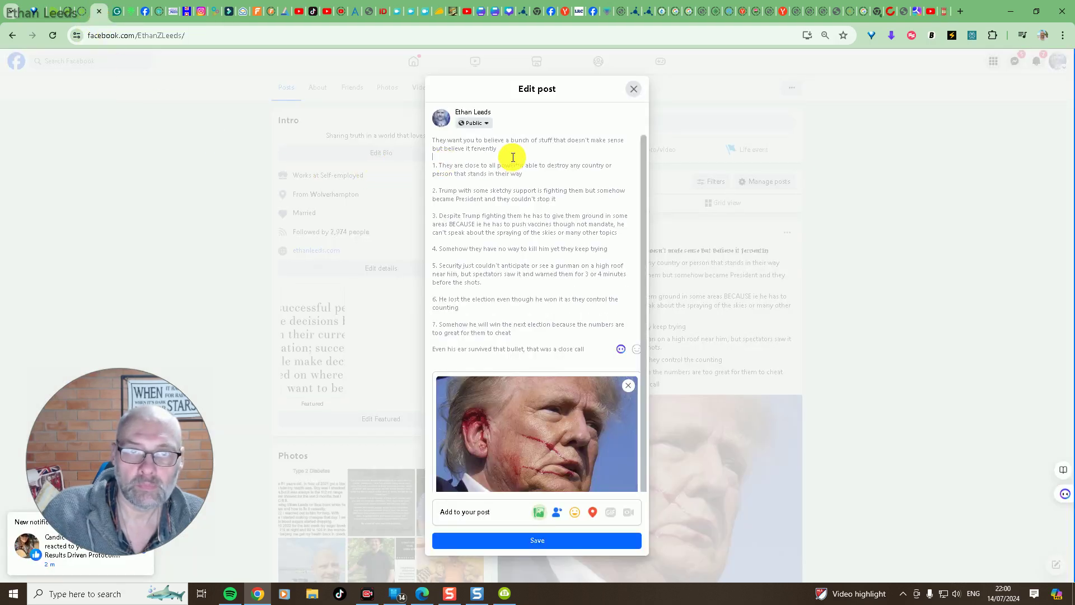
pyautogui.moveTo(505, 150); pyautogui.dragTo(455, 141)
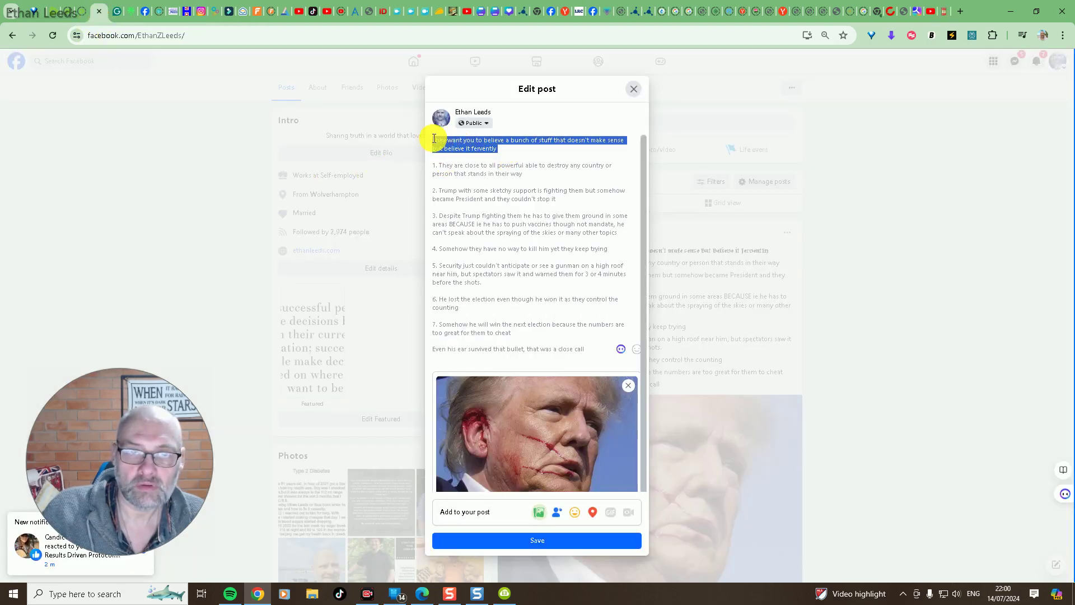
pyautogui.rightClick(438, 141)
pyautogui.click(478, 199)
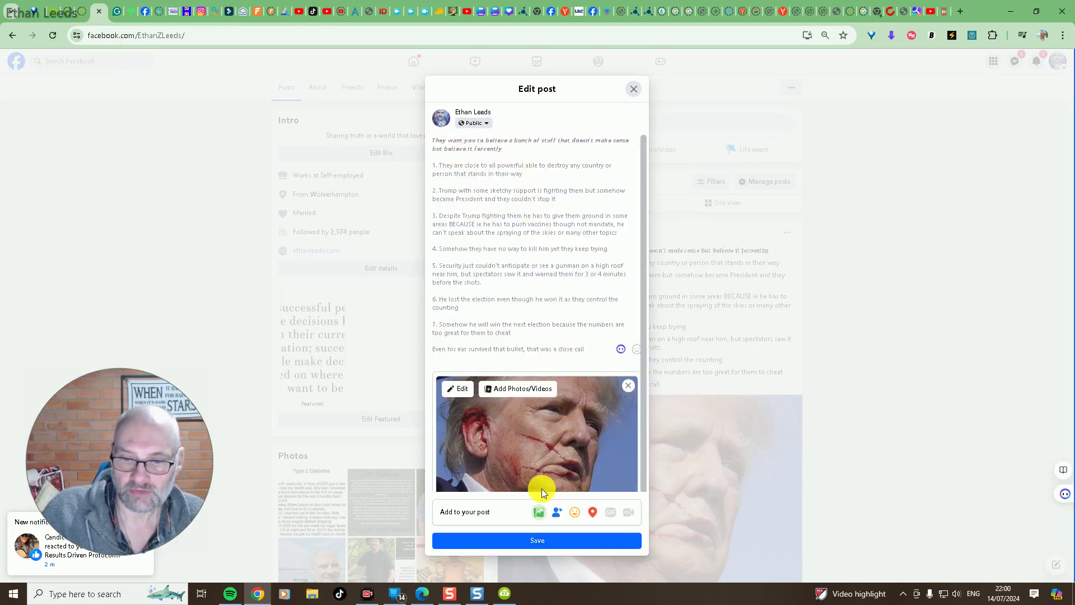
pyautogui.click(522, 544)
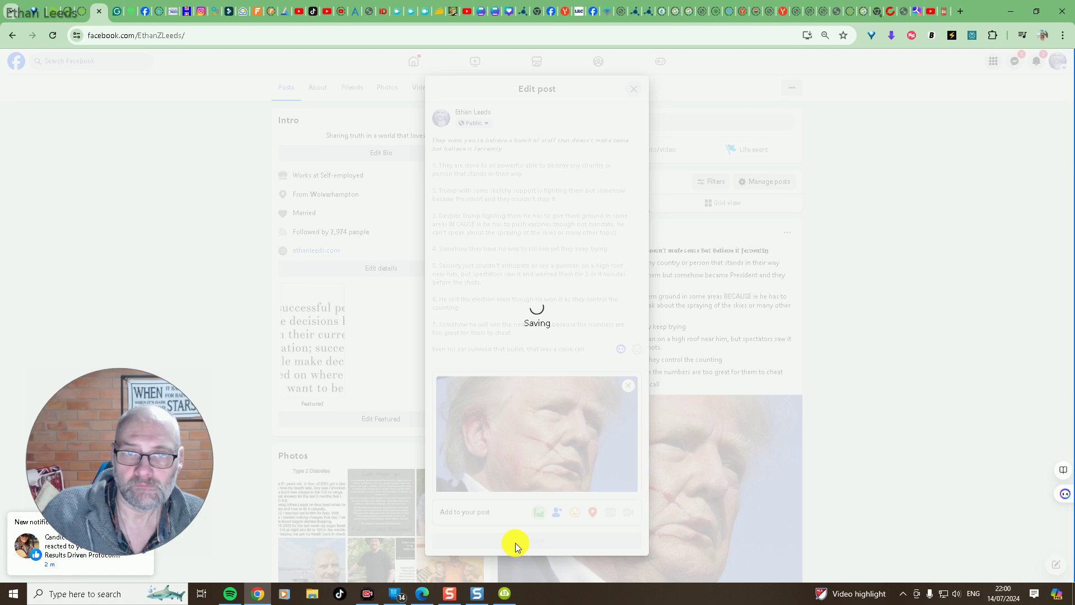